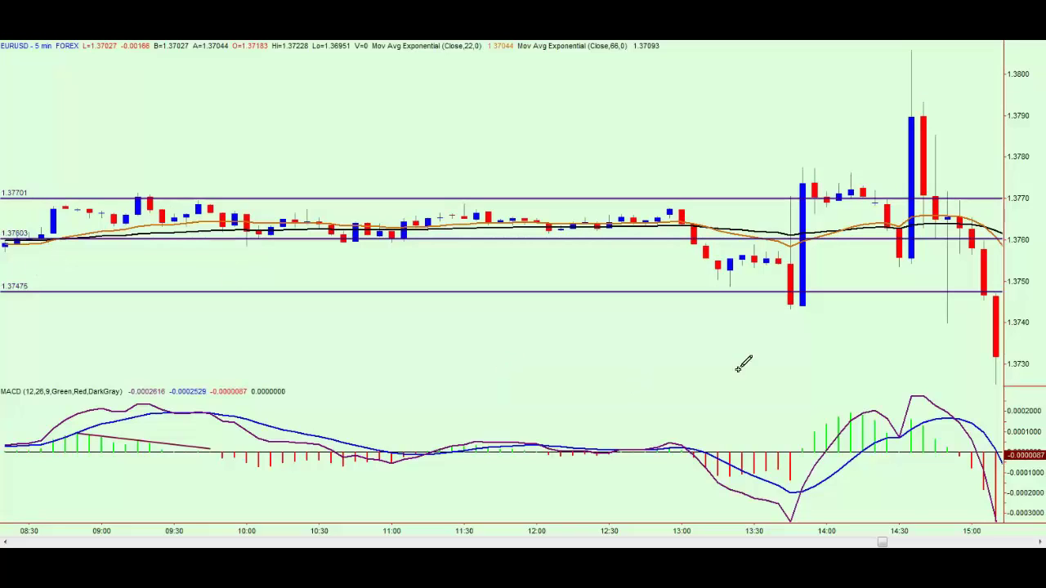
Draw a rising trend line from the 13:45 low up through the 14:35 lows
left_click_drag(804, 308, 924, 254)
left_click(745, 321)
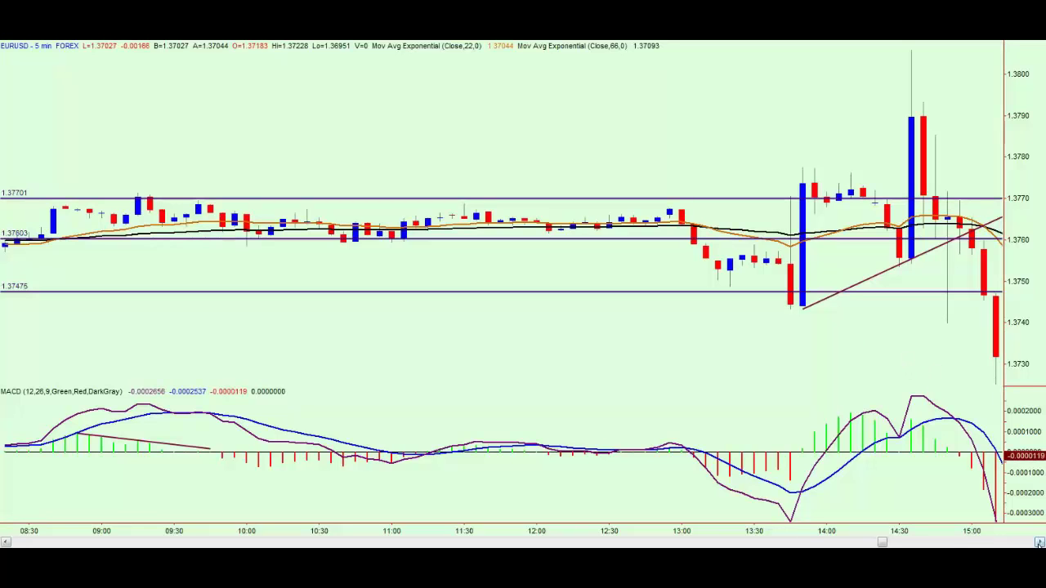
Advance the chart to about 19:30, showing price falling below the trend line and 1.37475
left_click(1039, 543)
left_click(1039, 542)
left_click(1038, 542)
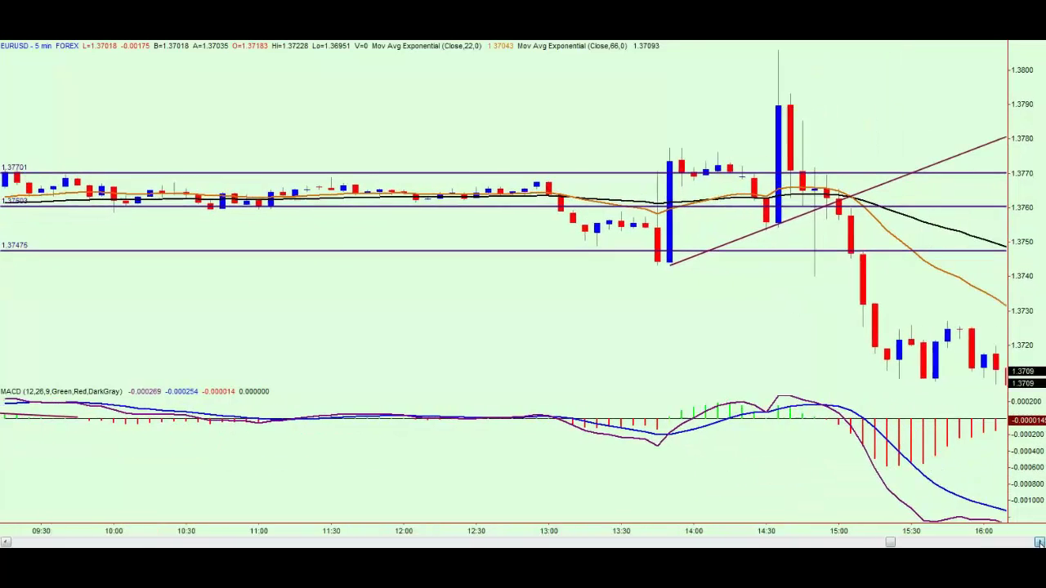
left_click(1038, 542)
left_click(1039, 543)
left_click(1039, 542)
left_click(1039, 542)
left_click(1038, 542)
left_click(1039, 542)
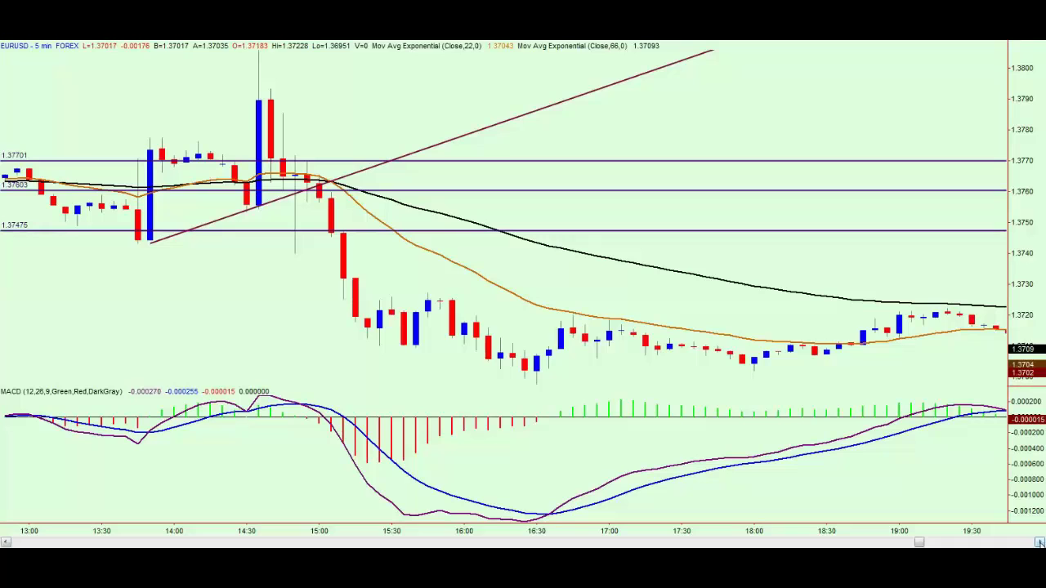
Step the chart forward through the evening bars toward 23:30
left_click(1039, 542)
left_click(1039, 543)
left_click(1040, 543)
left_click(1040, 543)
left_click(1040, 543)
left_click(1039, 542)
left_click(1039, 543)
left_click(1039, 543)
left_click(1040, 542)
left_click(1039, 543)
left_click(1040, 542)
left_click(1039, 542)
left_click(1039, 542)
left_click(1040, 542)
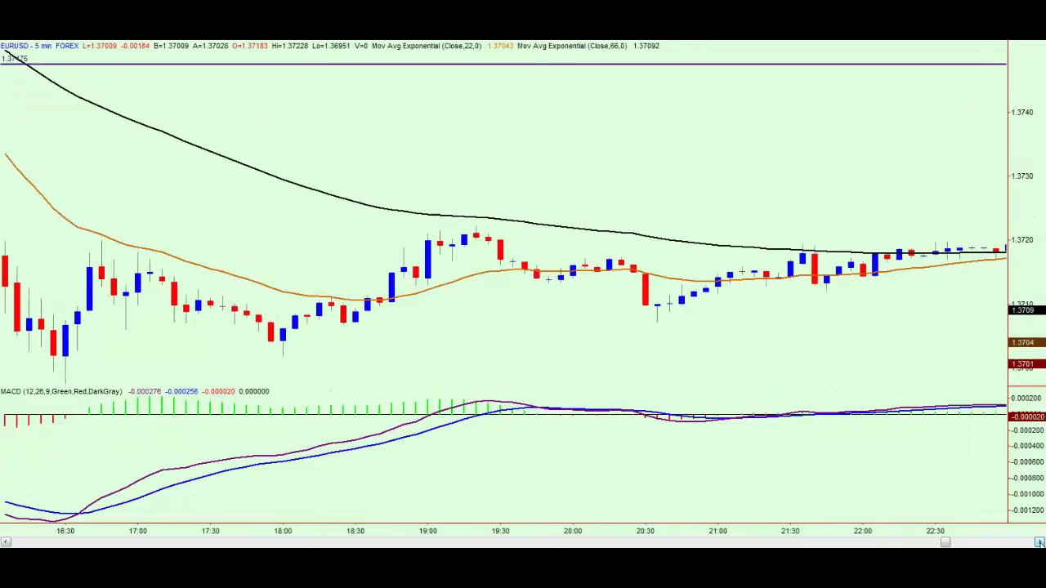
left_click(1040, 542)
left_click(1039, 543)
left_click(1040, 542)
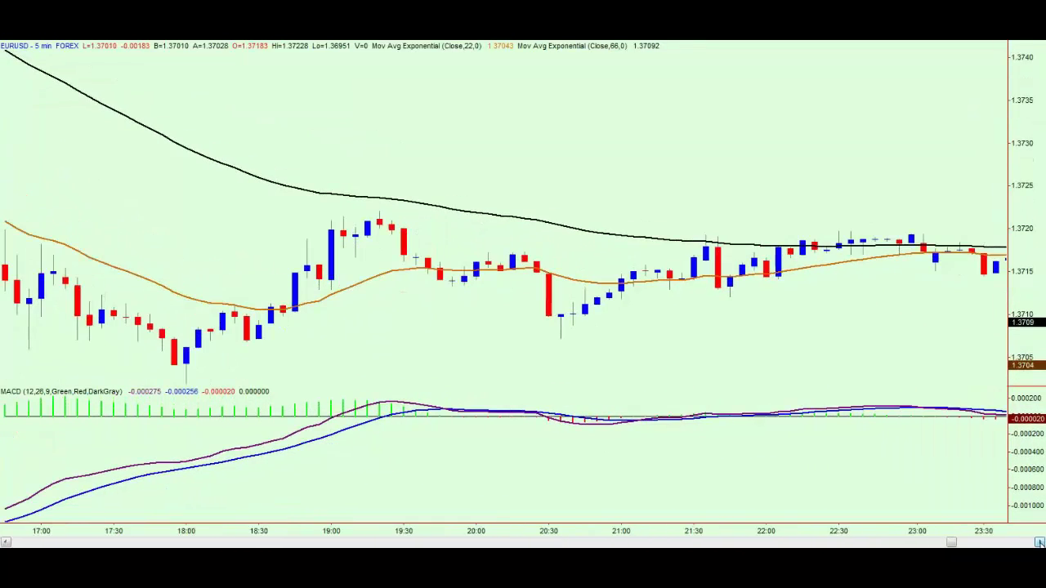
Continue forward into 4/4 through the overnight bars toward 07:00, near 1.3710
left_click(1040, 543)
left_click(1039, 543)
left_click(1039, 542)
left_click(1040, 543)
left_click(1040, 543)
left_click(1040, 542)
left_click(1040, 543)
left_click(1039, 542)
left_click(1039, 543)
left_click(1040, 542)
left_click(1039, 543)
left_click(1039, 543)
left_click(1040, 542)
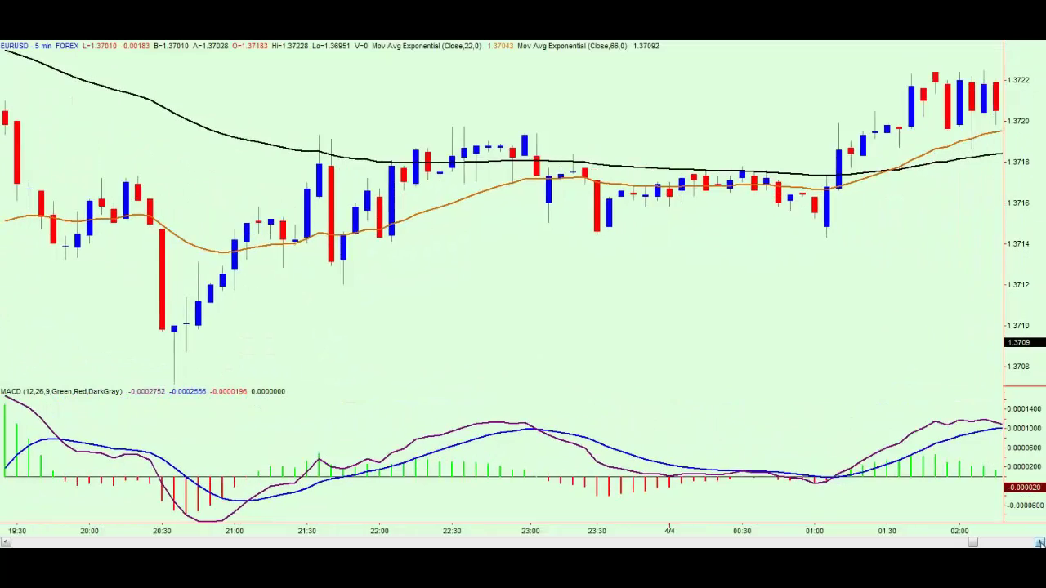
left_click(1040, 543)
left_click(1040, 542)
left_click(1040, 542)
left_click(1039, 542)
left_click(1039, 542)
left_click(1039, 542)
left_click(1039, 542)
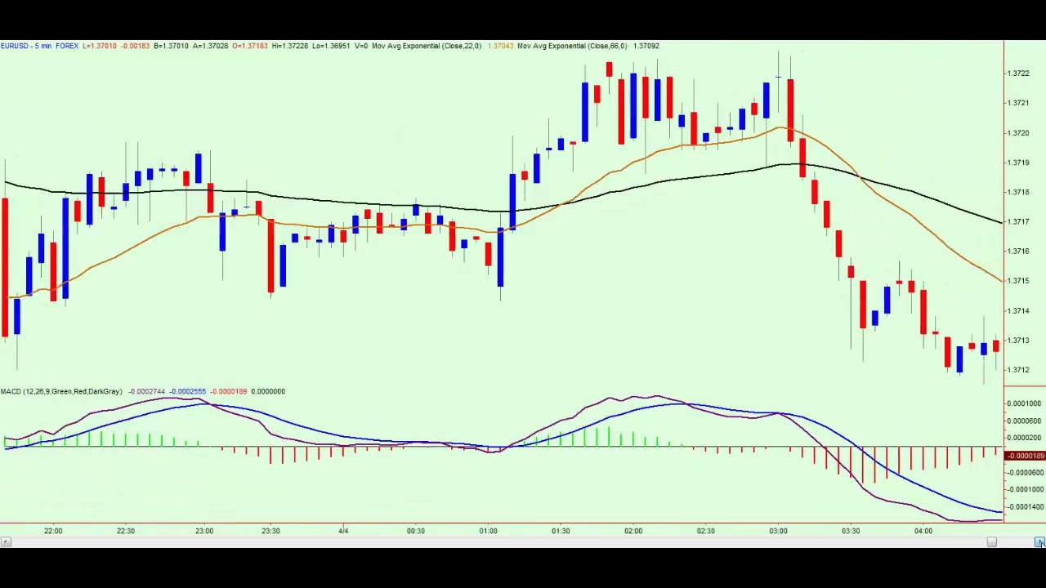
left_click(1039, 543)
left_click(1039, 543)
left_click(1039, 543)
left_click(1039, 543)
left_click(1039, 543)
left_click(1040, 542)
left_click(1040, 542)
left_click(1040, 542)
left_click(1039, 543)
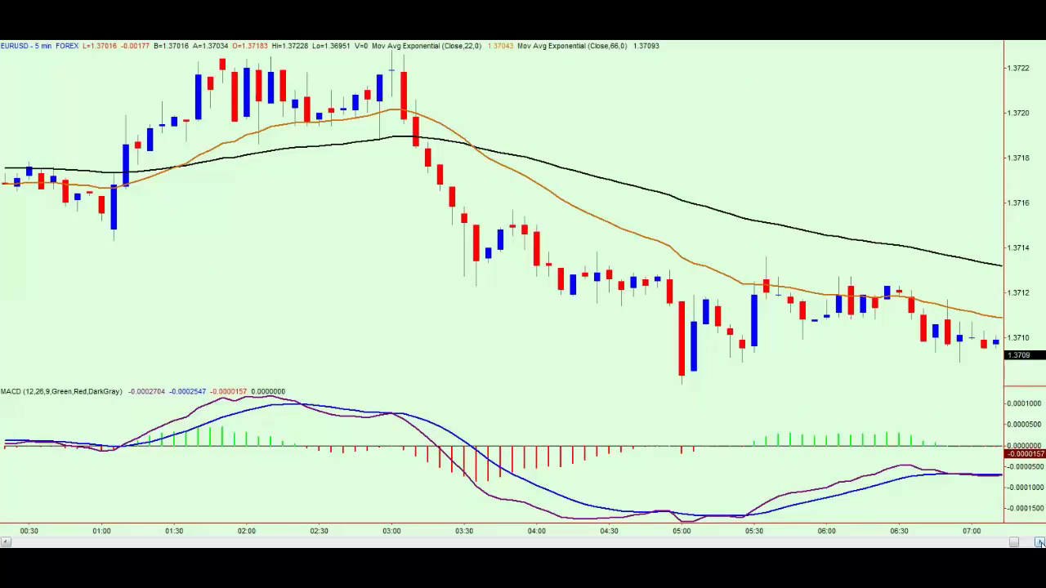
Advance to the latest bars around 08:30 on 4/4, past the 1.3696 plunge
left_click(1040, 543)
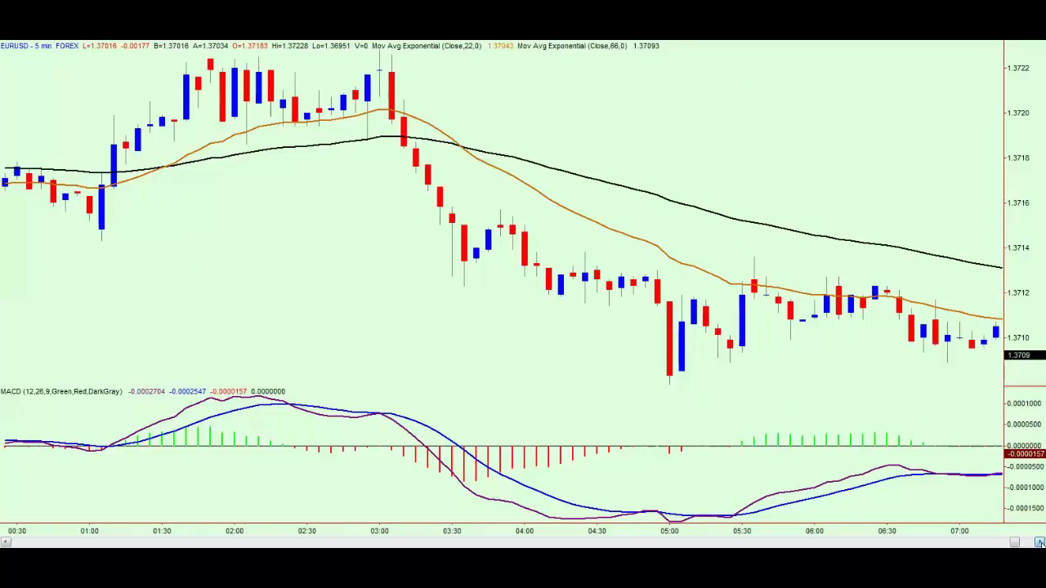
left_click(1039, 543)
left_click(1039, 542)
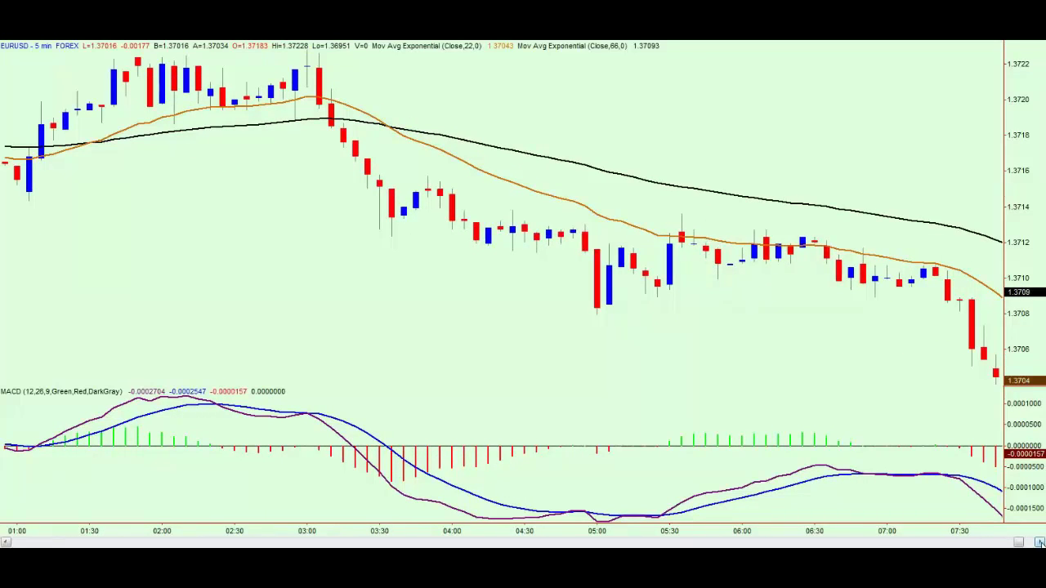
left_click(1039, 542)
left_click(1040, 542)
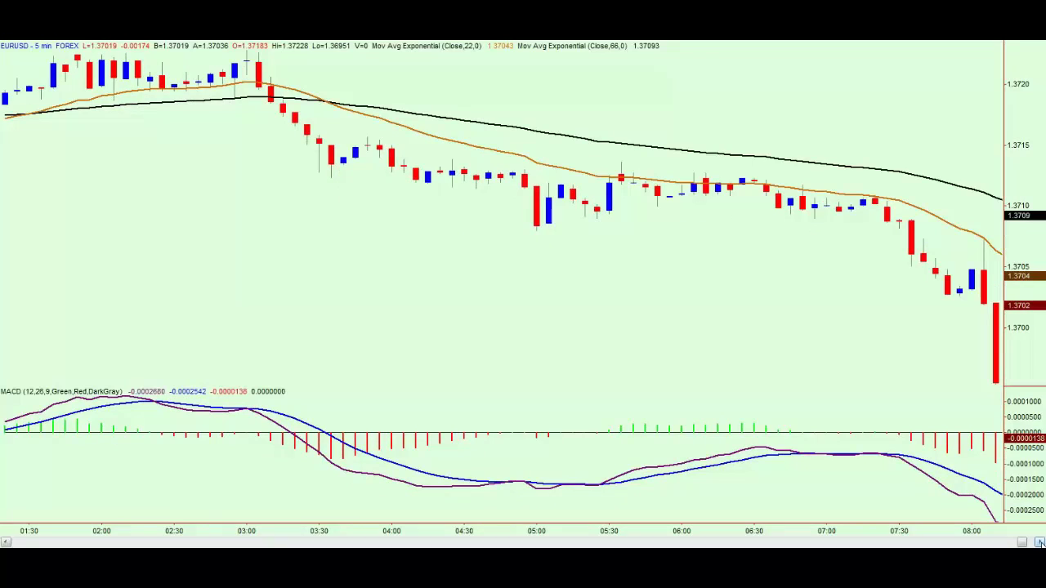
left_click(1039, 543)
left_click(1040, 542)
left_click(1040, 543)
left_click(1039, 542)
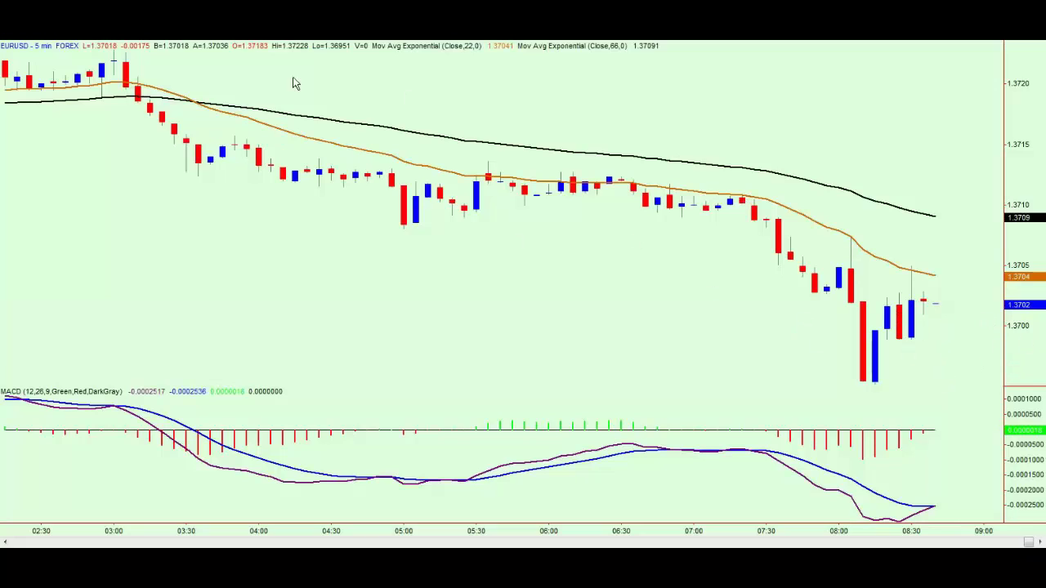
Switch the EURUSD chart's bar period to 15 Minute
left_click(555, 32)
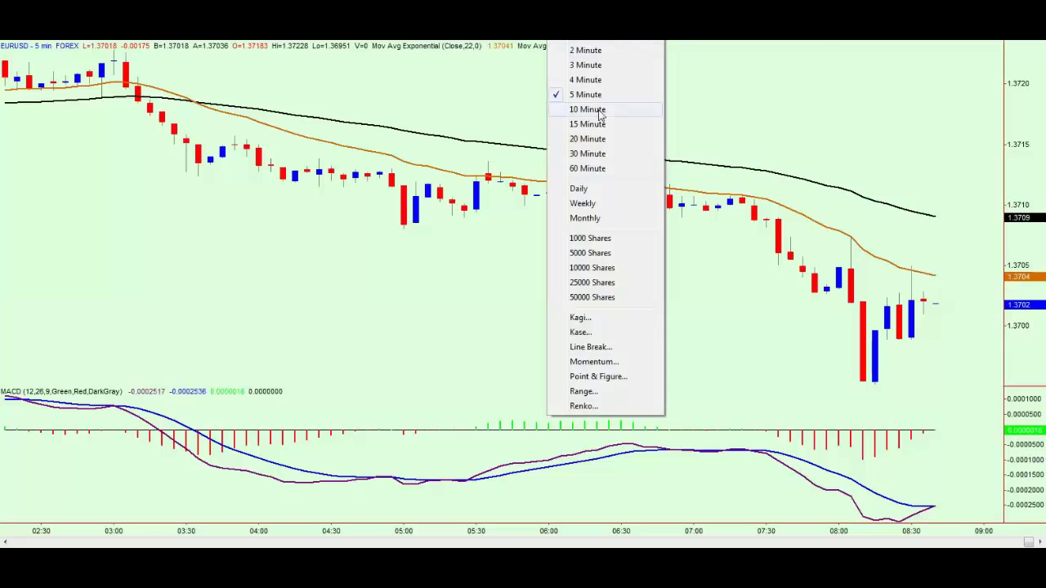
left_click(591, 125)
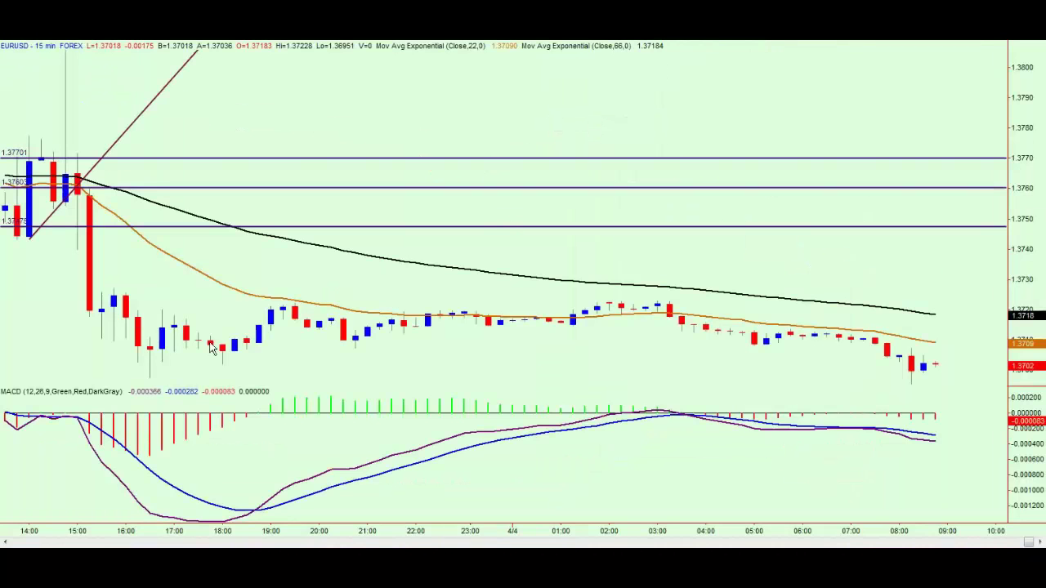